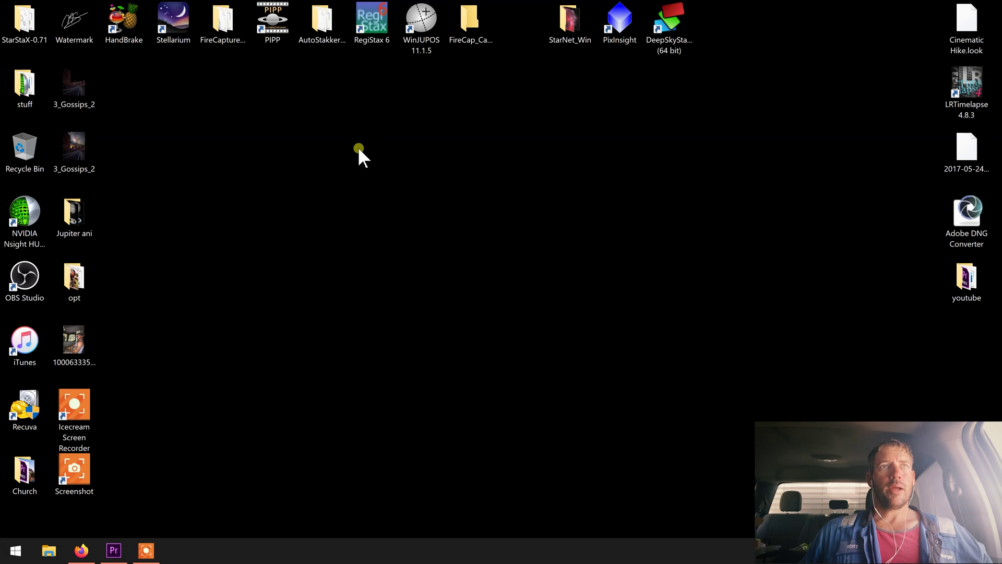
- Launch FireCapture.exe from its program folder using the DummyCam camera interface
double_click(231, 31)
scroll(262, 289, down, 4)
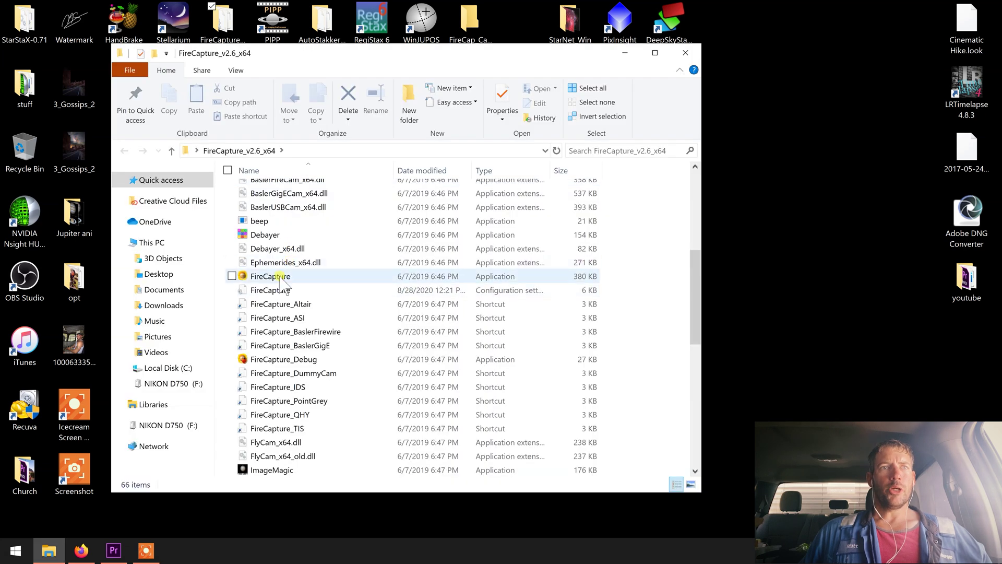
click(281, 276)
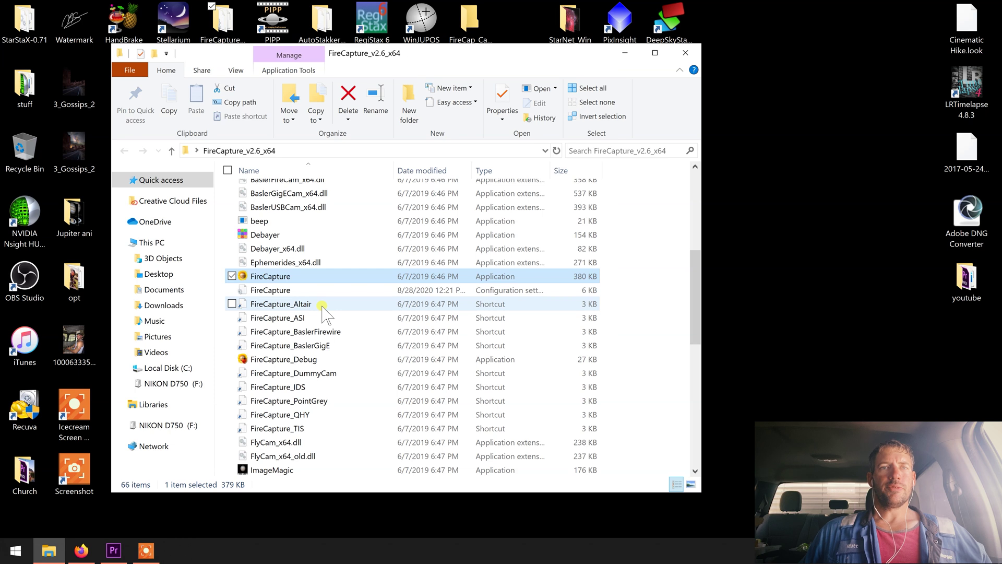
double_click(412, 276)
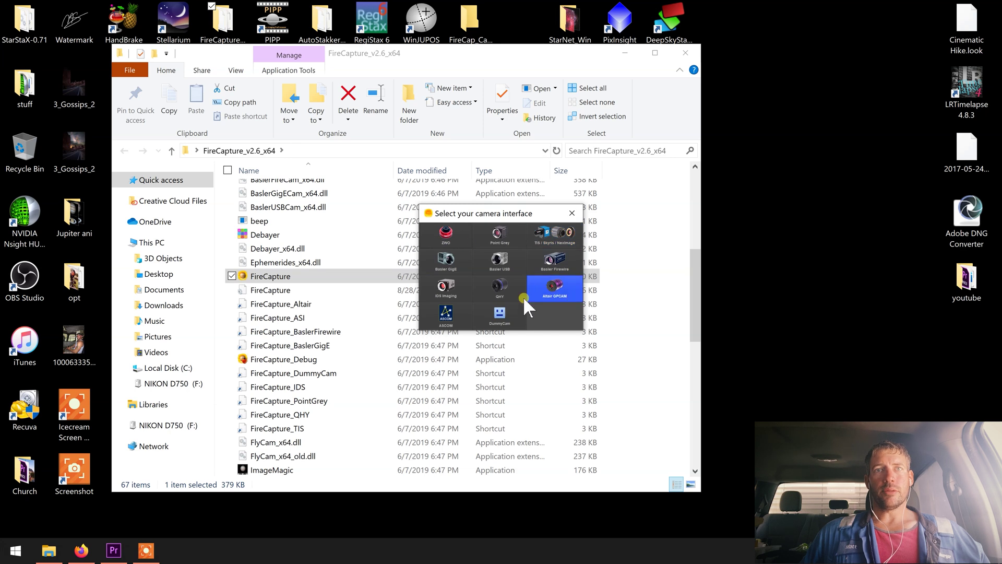
click(499, 319)
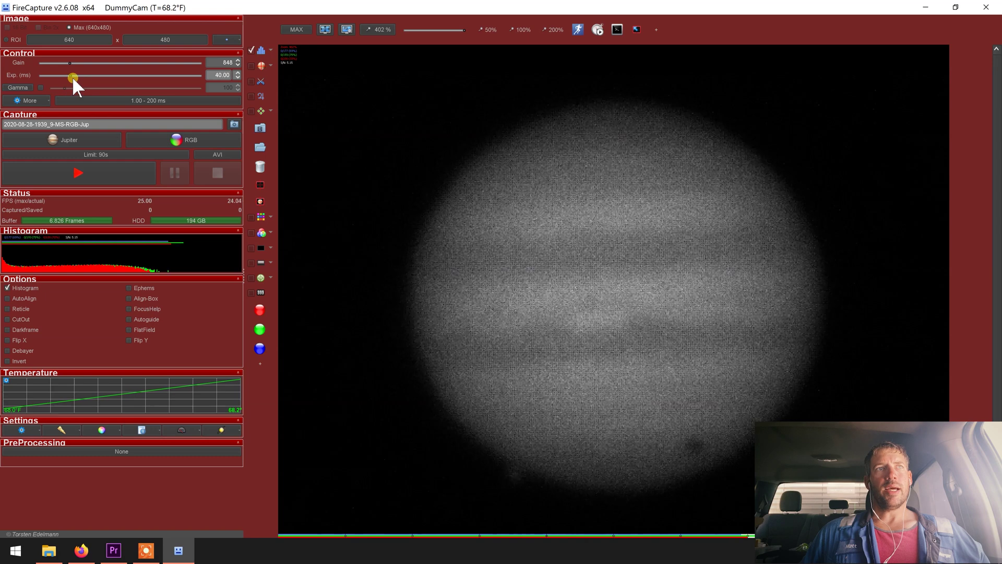
- Set the exposure to 41 ms and the gain to 772, then open the Settings dialog
drag(73, 77, 201, 75)
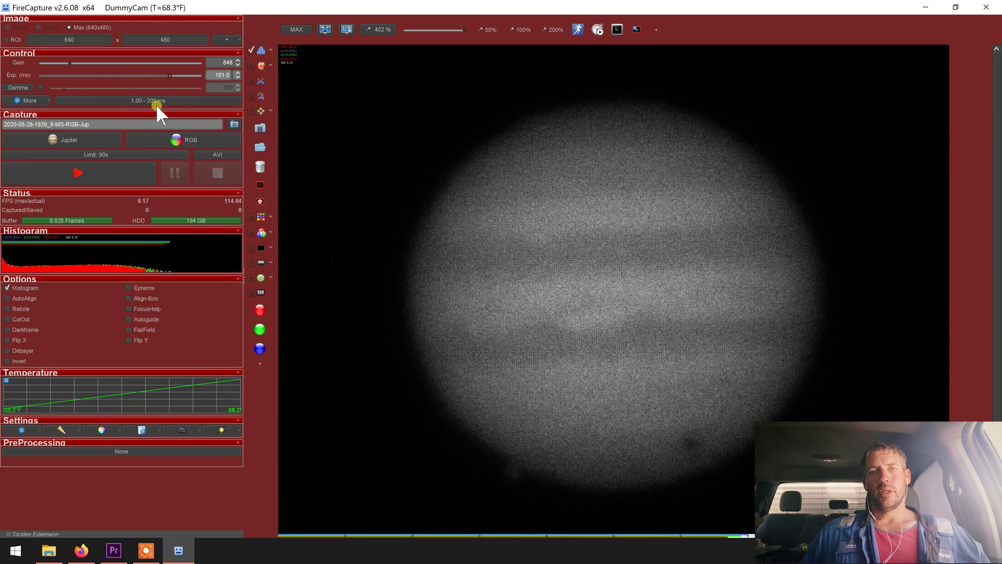
click(71, 75)
mouse_move(70, 62)
mouse_down()
mouse_move(161, 62)
mouse_move(66, 62)
mouse_up()
drag(464, 30, 423, 32)
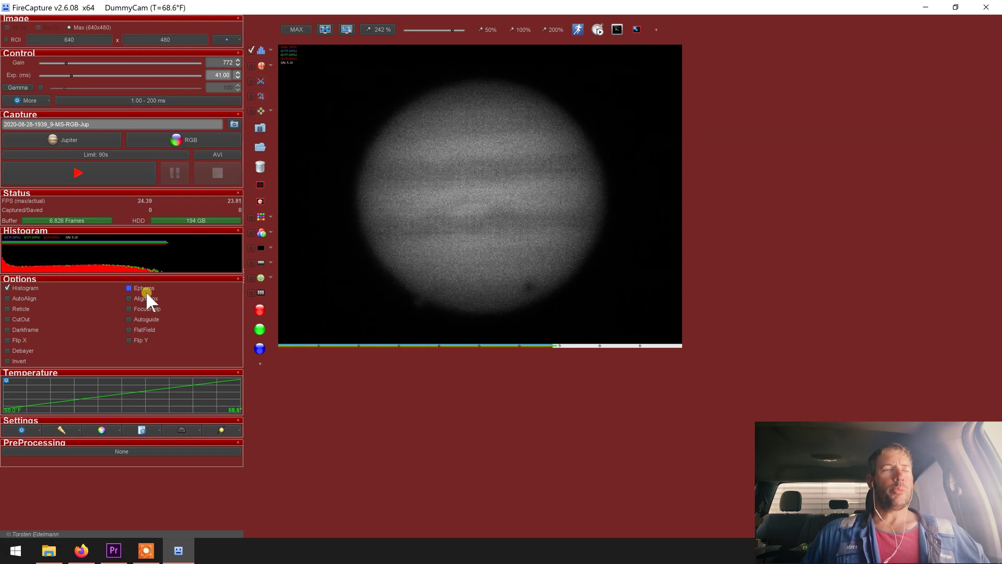
click(20, 429)
- Review the capture filename options (WinJUPOS naming, ddMMyy / HHmmss) and close Settings
click(58, 167)
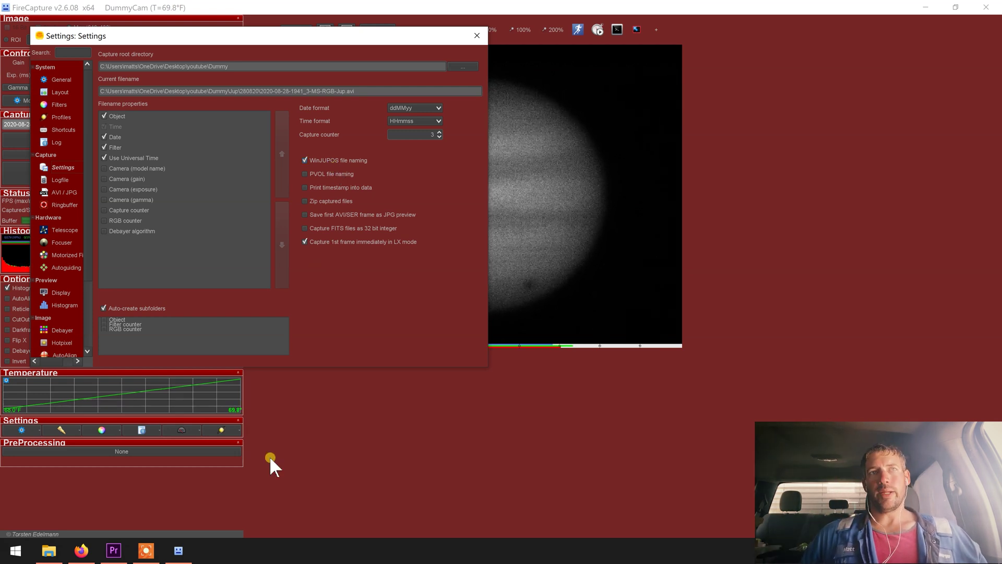
click(477, 34)
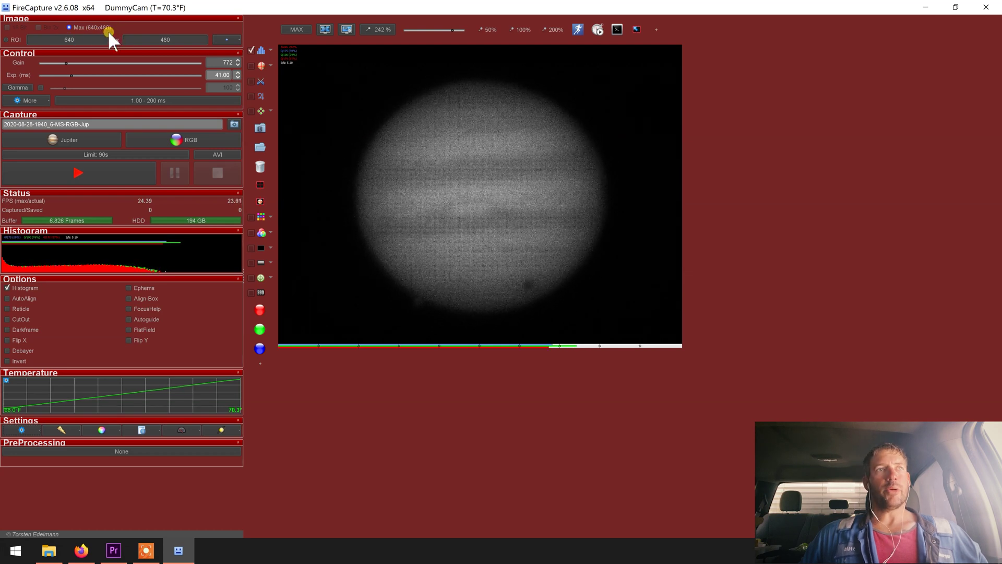
- Set the ROI to Max (640x480) and the preview zoom to 167%
drag(452, 30, 431, 30)
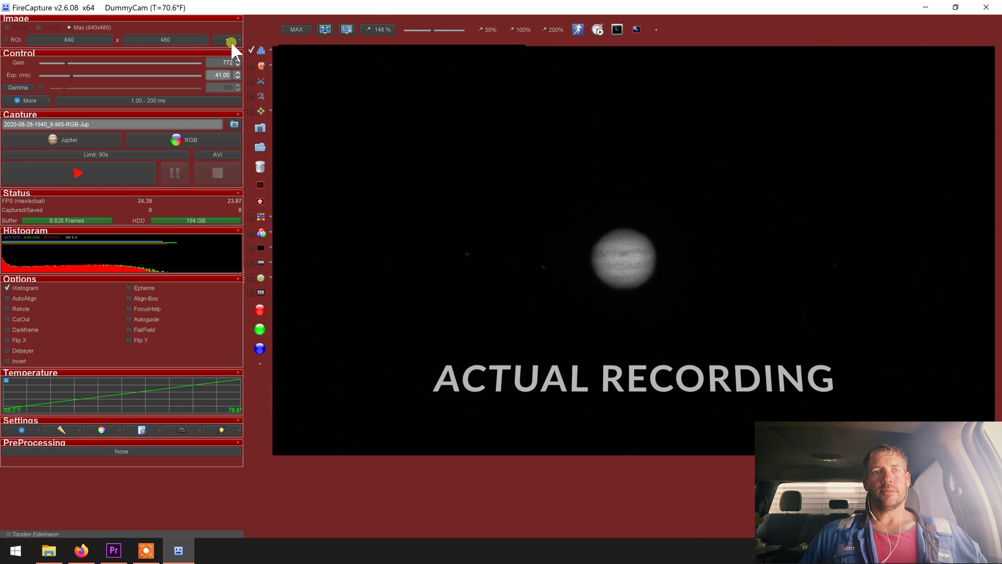
click(230, 41)
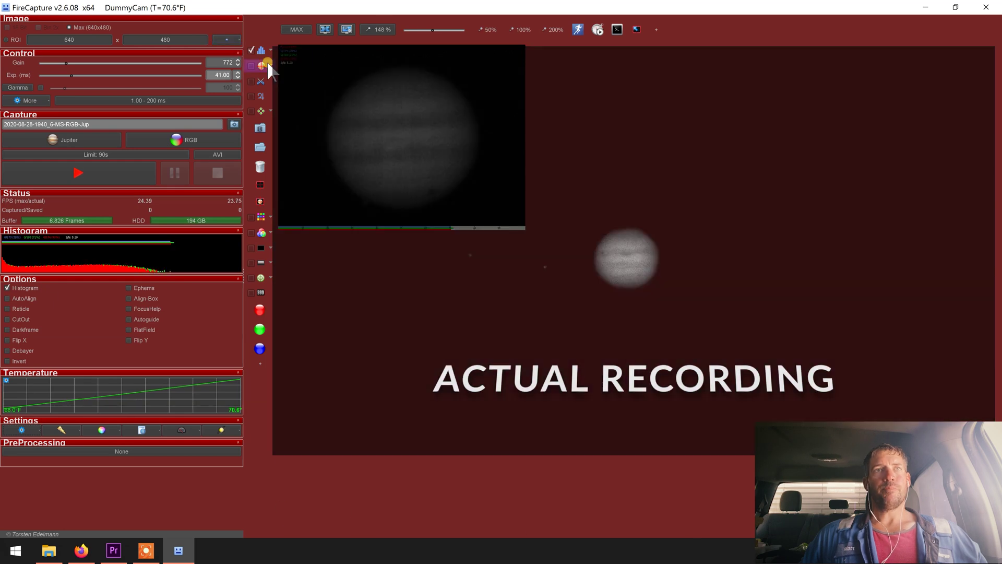
click(69, 23)
click(94, 27)
click(380, 27)
drag(426, 31, 435, 32)
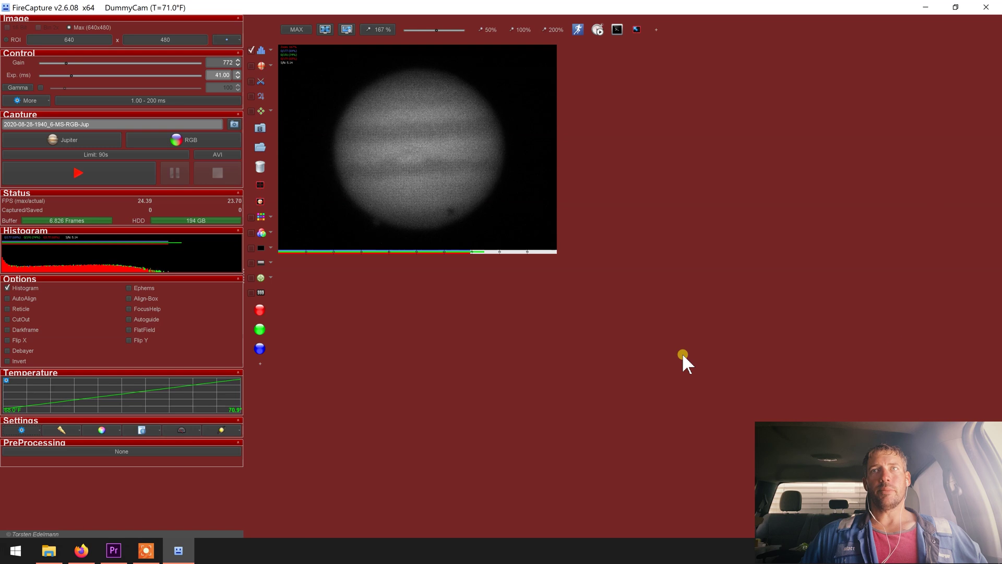
- Enable CutOut, dismiss its info message, and draw a cutout rectangle around Jupiter
click(7, 319)
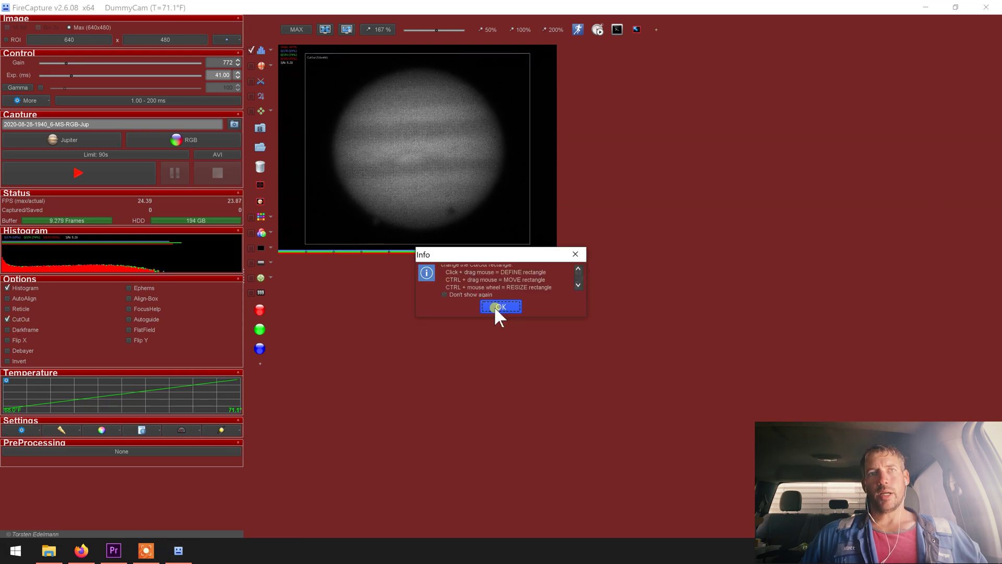
click(500, 307)
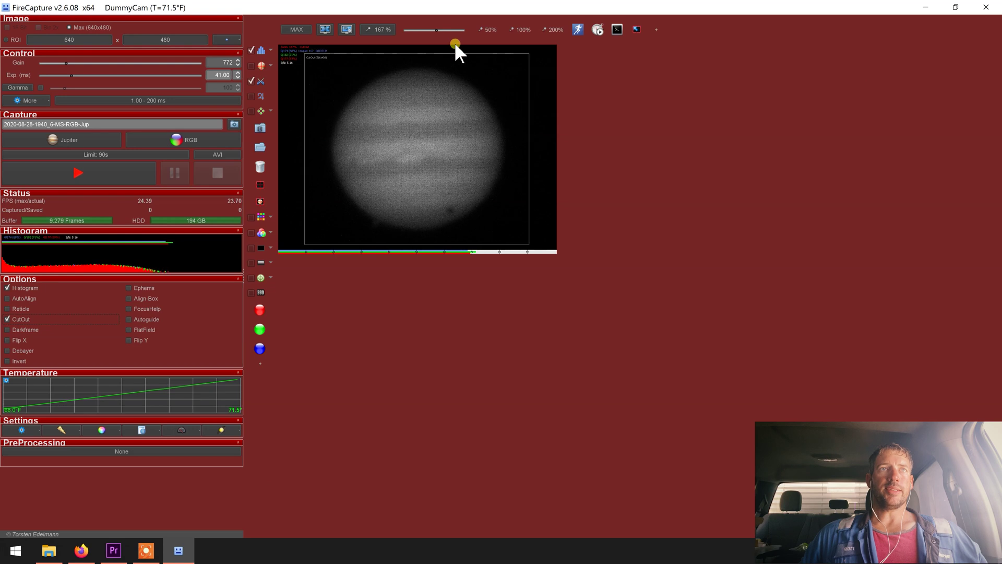
drag(452, 29, 434, 37)
mouse_move(391, 100)
mouse_down()
mouse_move(342, 202)
mouse_move(340, 167)
mouse_move(295, 190)
mouse_move(438, 224)
mouse_move(493, 172)
mouse_move(426, 82)
mouse_move(450, 62)
mouse_move(503, 58)
mouse_move(497, 90)
mouse_move(528, 70)
mouse_move(487, 133)
mouse_move(438, 161)
mouse_move(433, 204)
mouse_move(410, 144)
mouse_up()
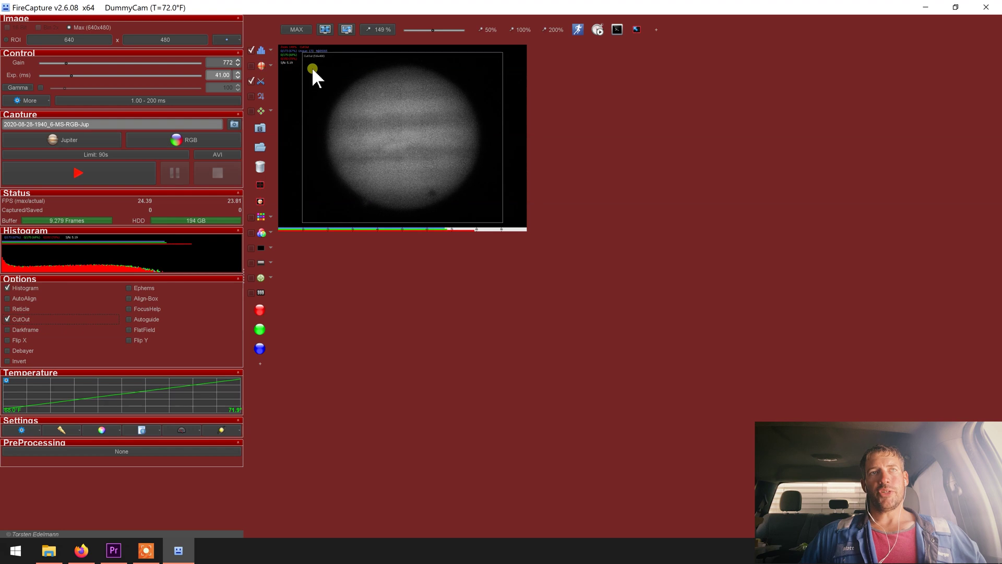
drag(309, 64, 500, 215)
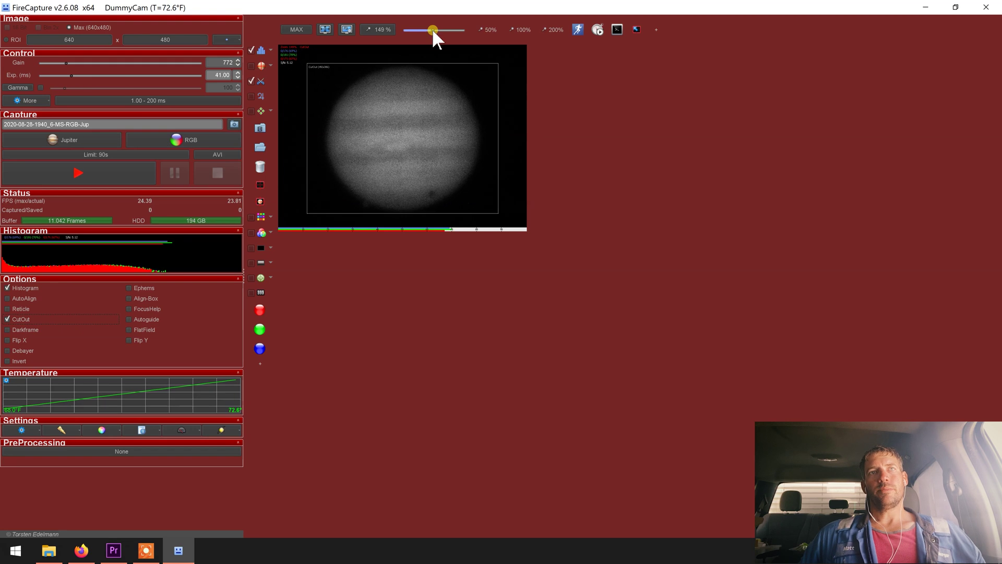
- Zoom the Jupiter preview to 291% and settle the gain at 1132
drag(433, 29, 462, 32)
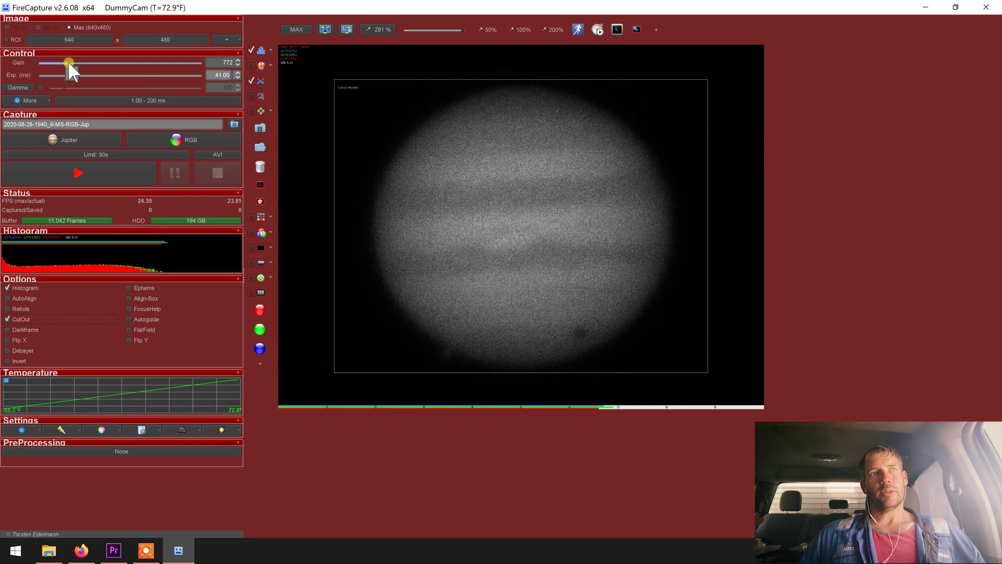
drag(67, 61, 165, 68)
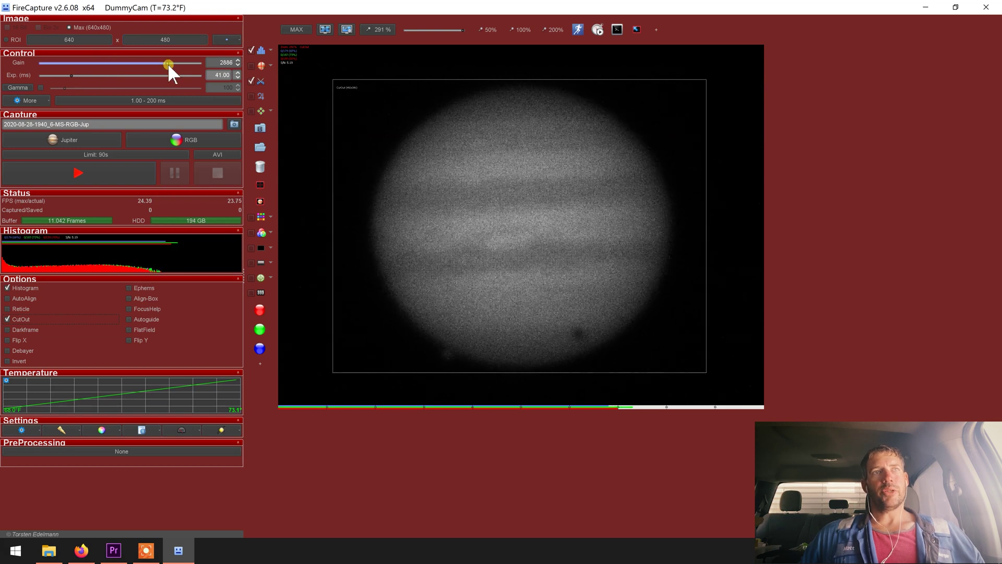
drag(168, 61, 83, 75)
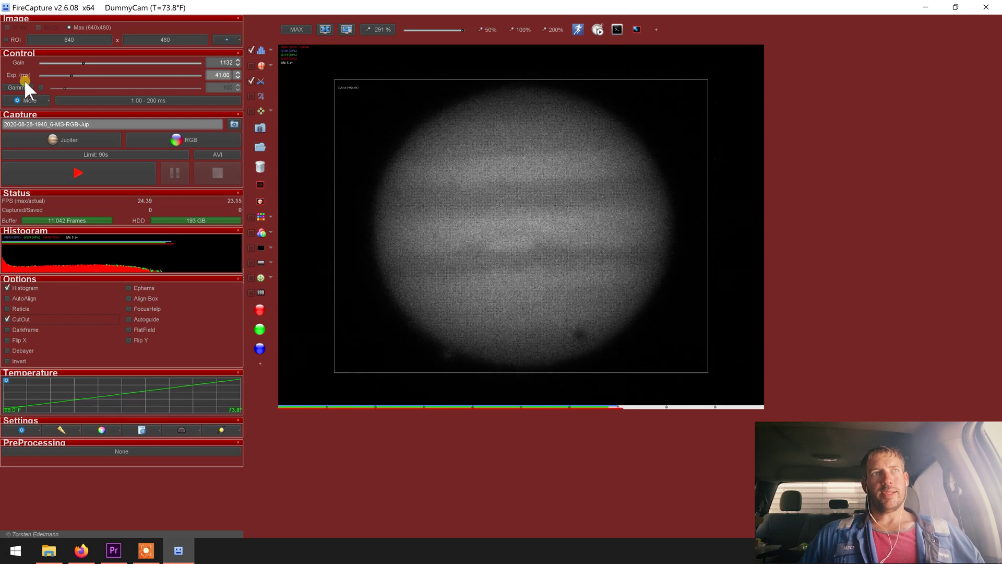
- Bring the exposure down to 12.00 ms, raising the frame rate to about 83 fps
mouse_move(72, 76)
mouse_down()
mouse_move(57, 76)
mouse_move(145, 74)
mouse_move(64, 84)
mouse_up()
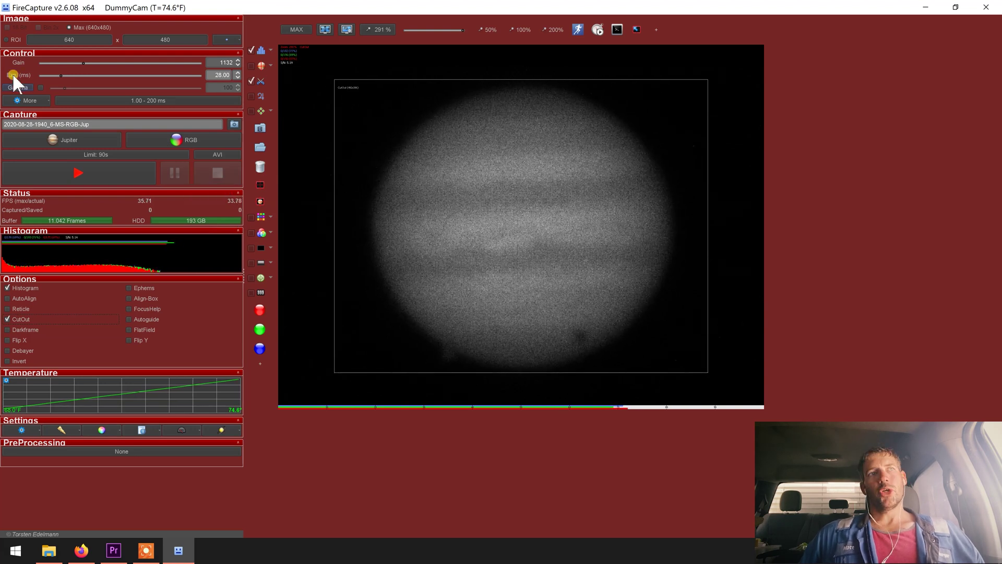
scroll(24, 78, down, 3)
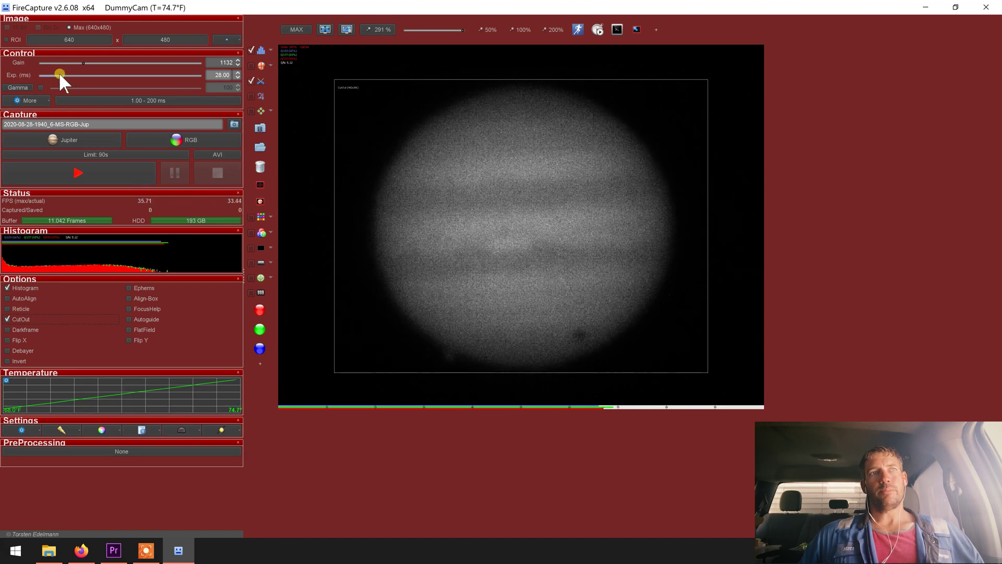
drag(59, 74, 87, 75)
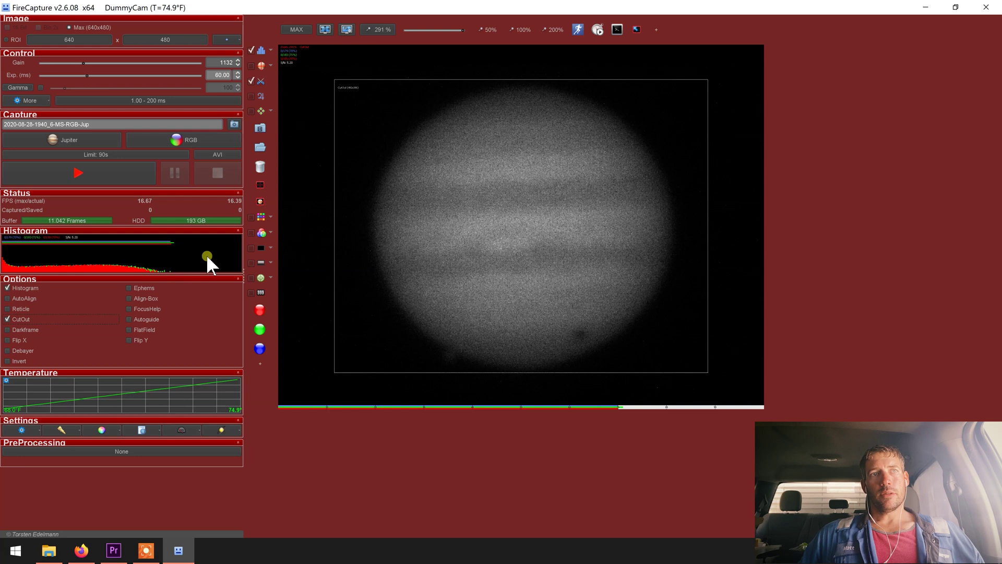
drag(94, 76, 45, 85)
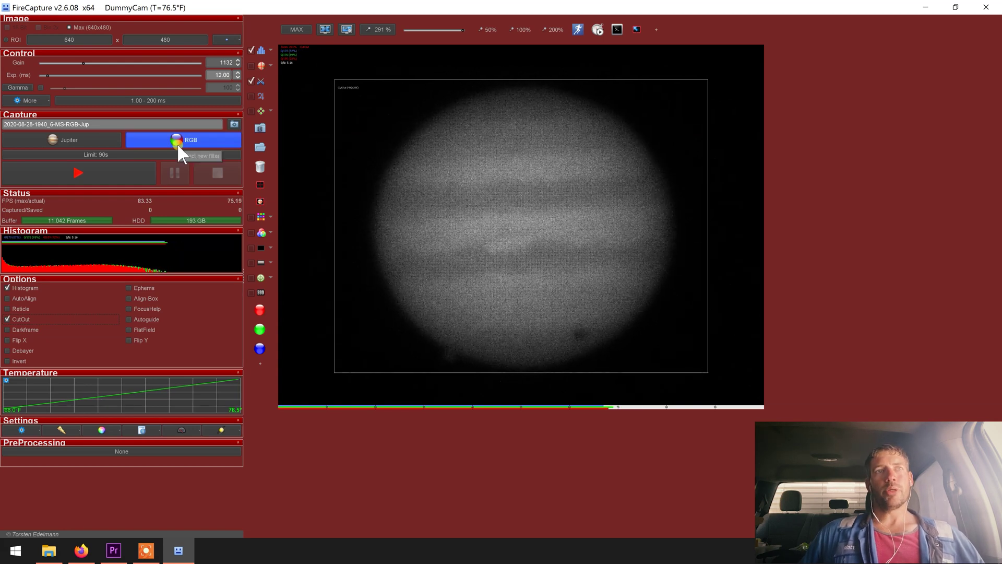
click(202, 135)
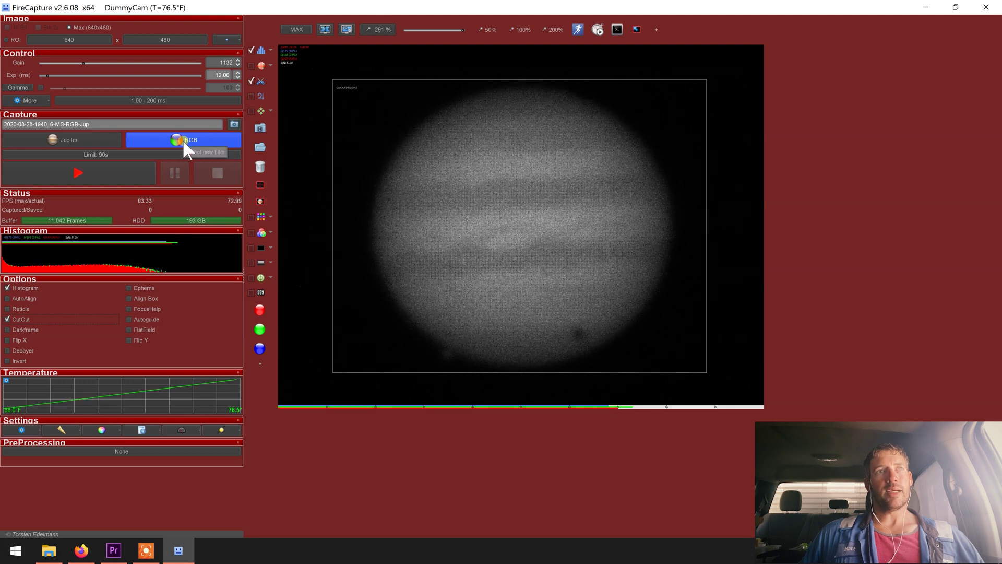
click(192, 137)
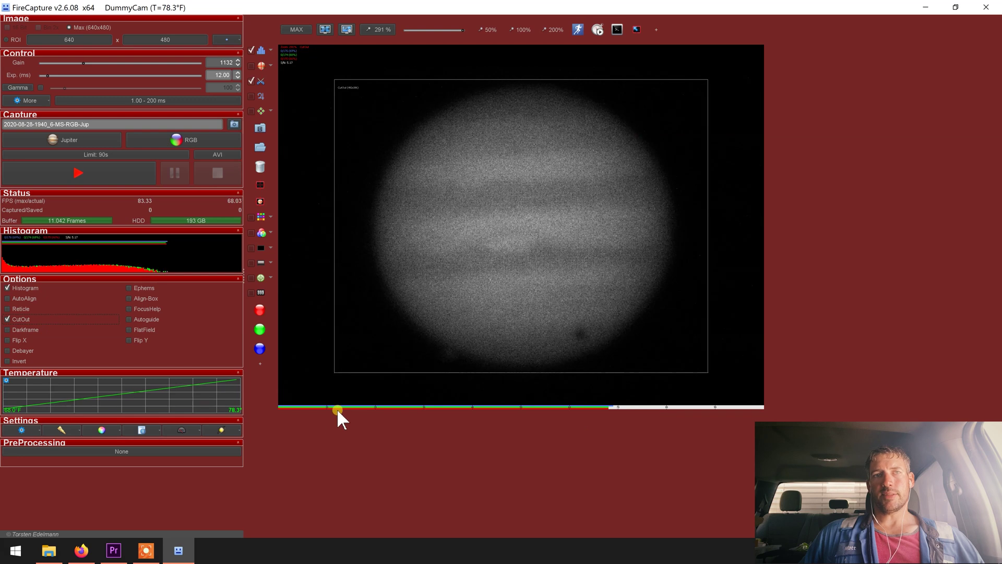
click(15, 350)
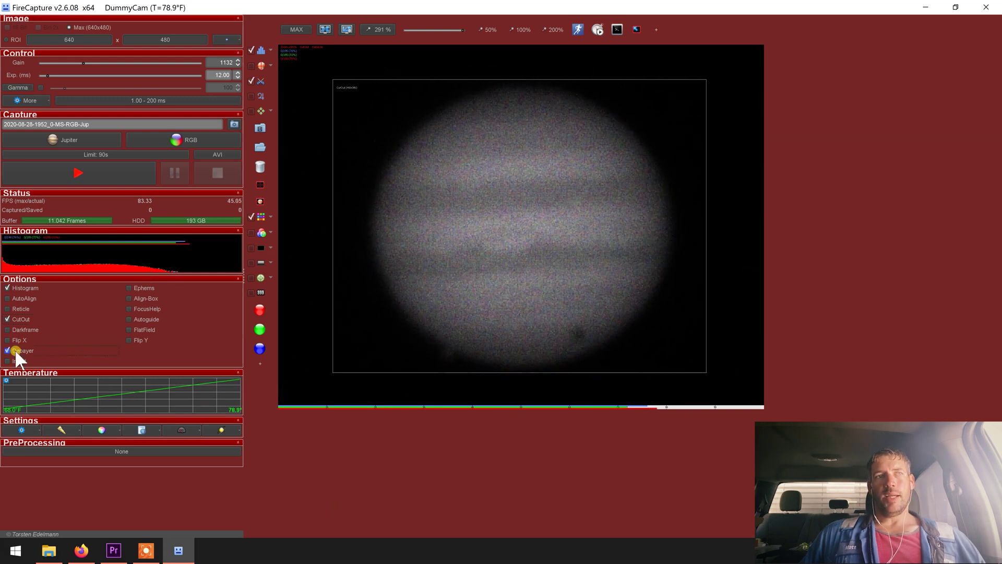
click(261, 217)
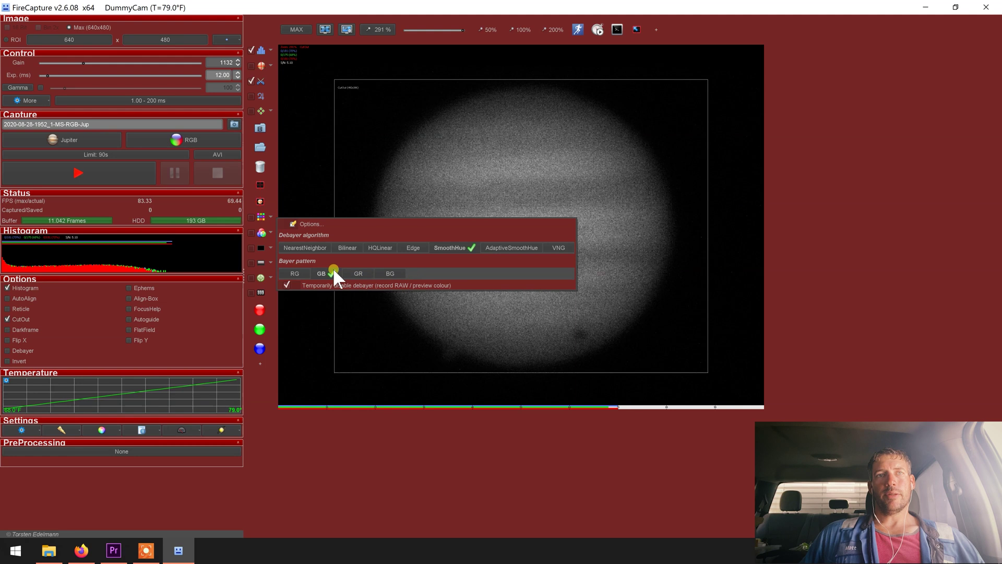
click(261, 217)
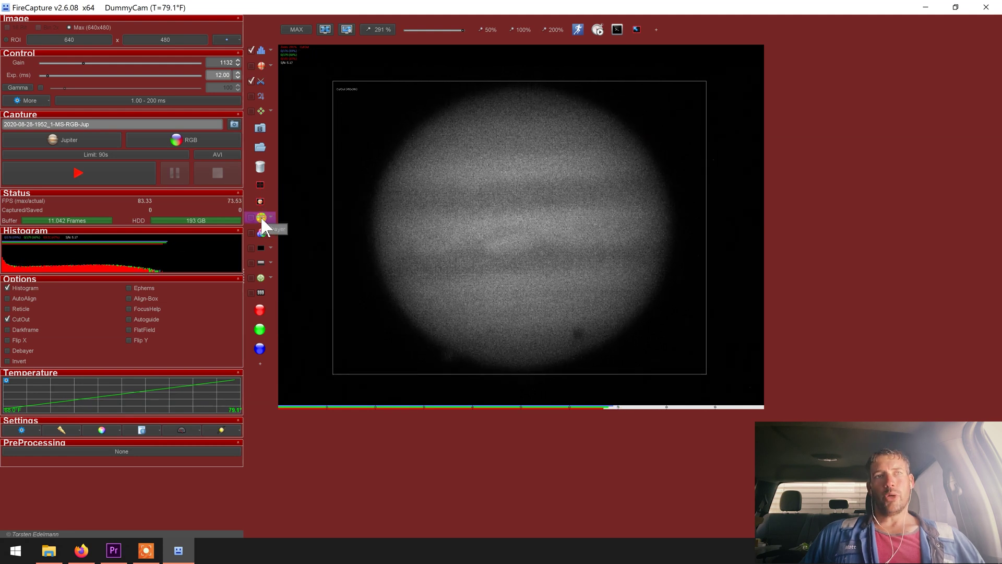
click(256, 219)
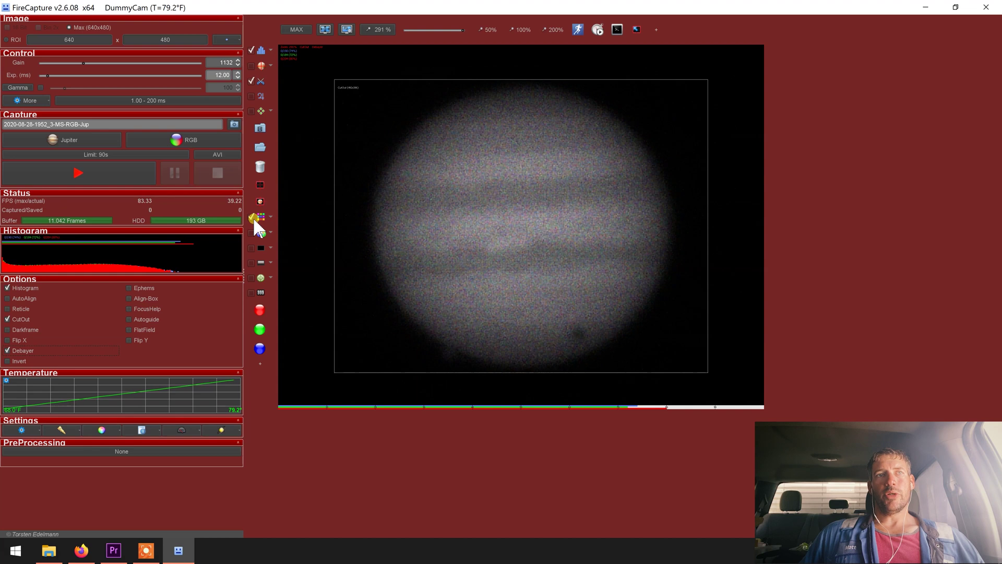
click(255, 220)
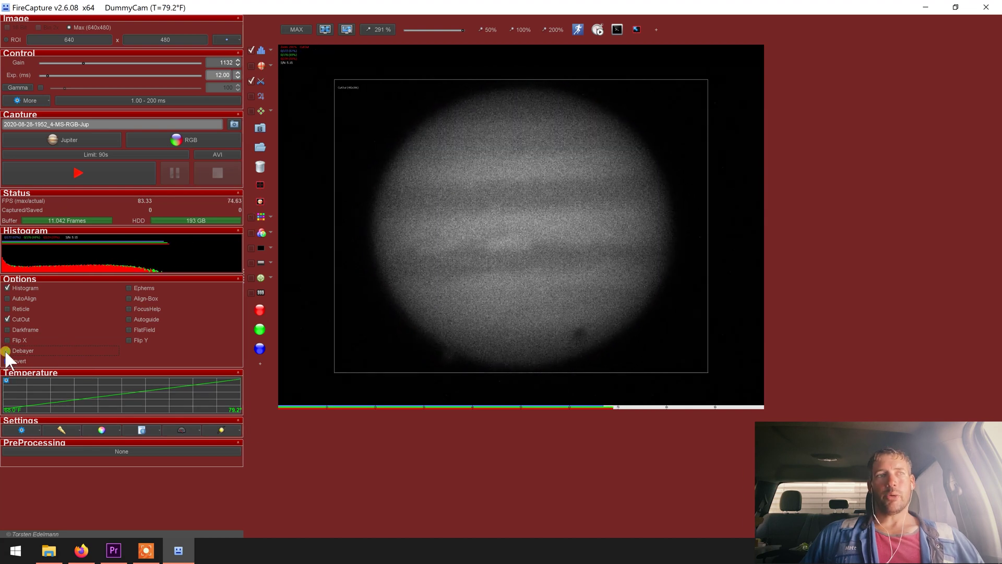
click(68, 27)
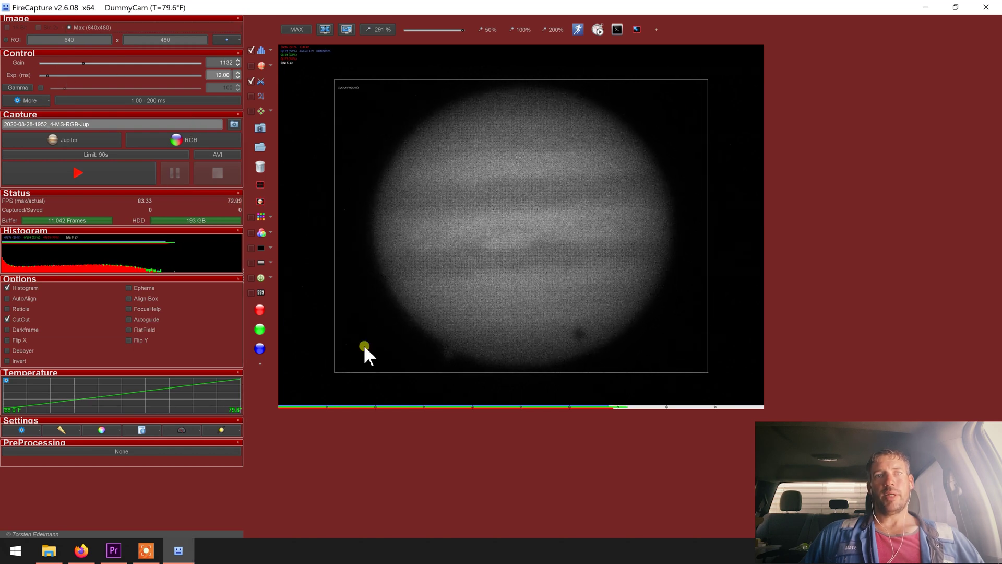
- Keep AVI format and select the R filter preset (gain 892, 1 ms, 30 s limit)
click(217, 155)
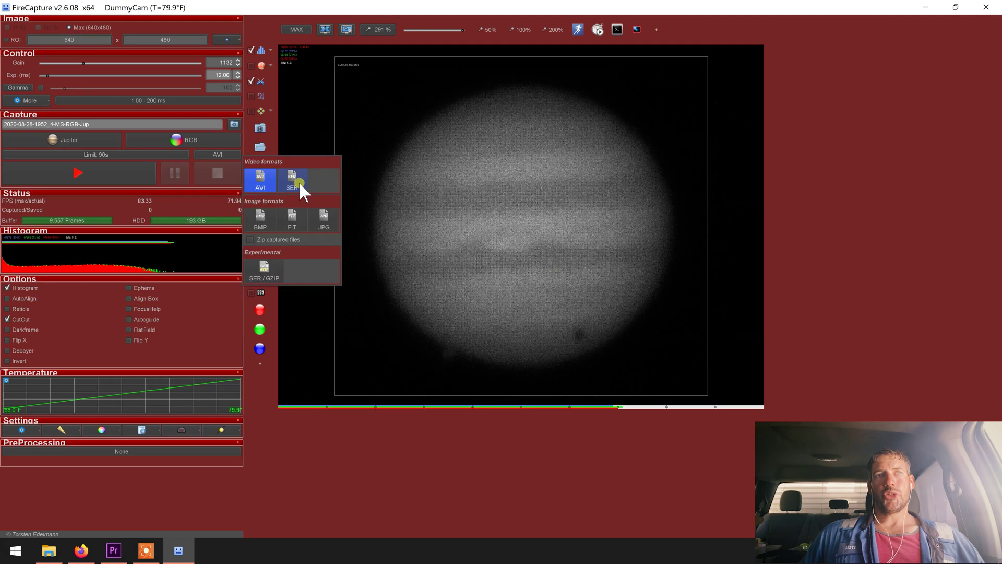
click(264, 182)
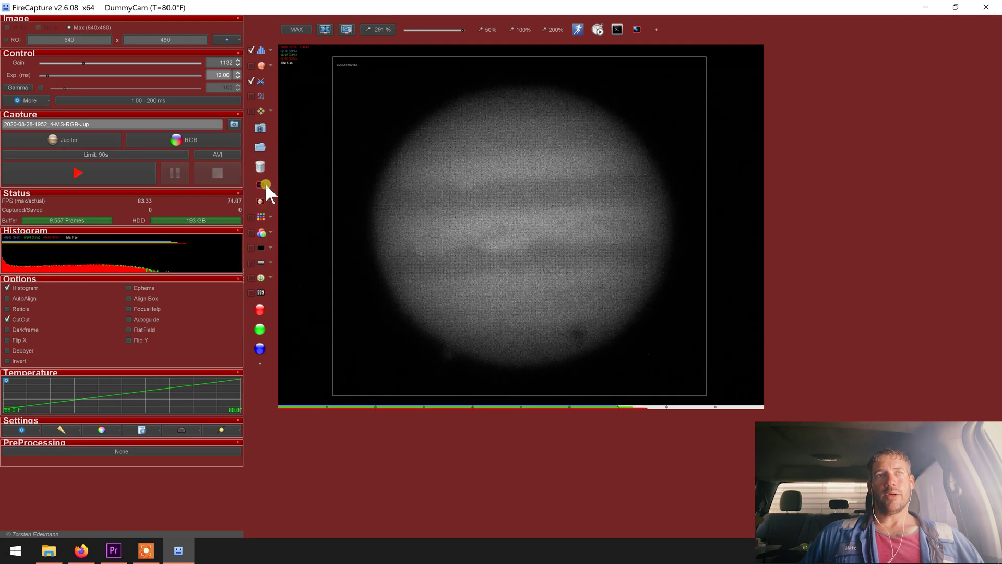
click(264, 182)
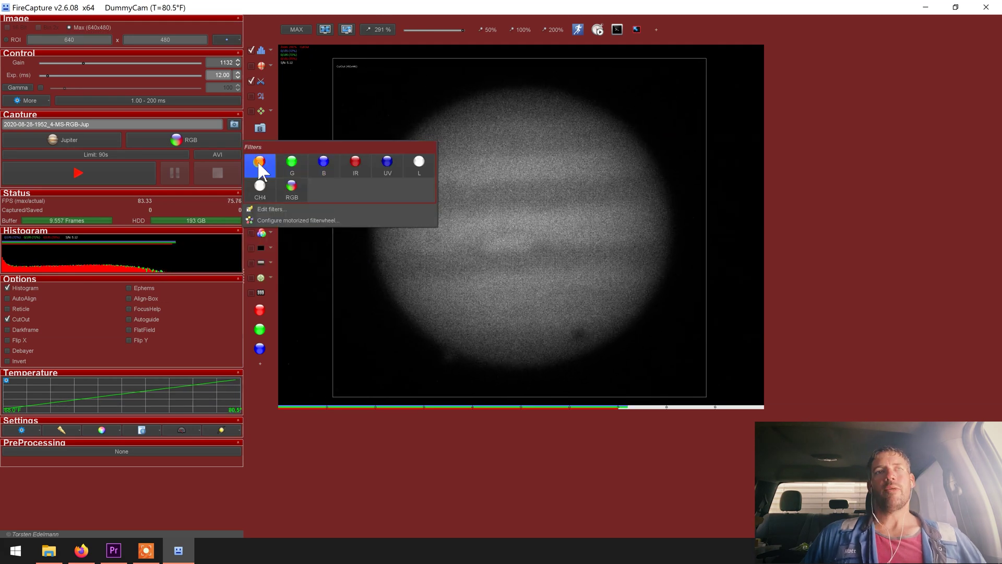
click(251, 187)
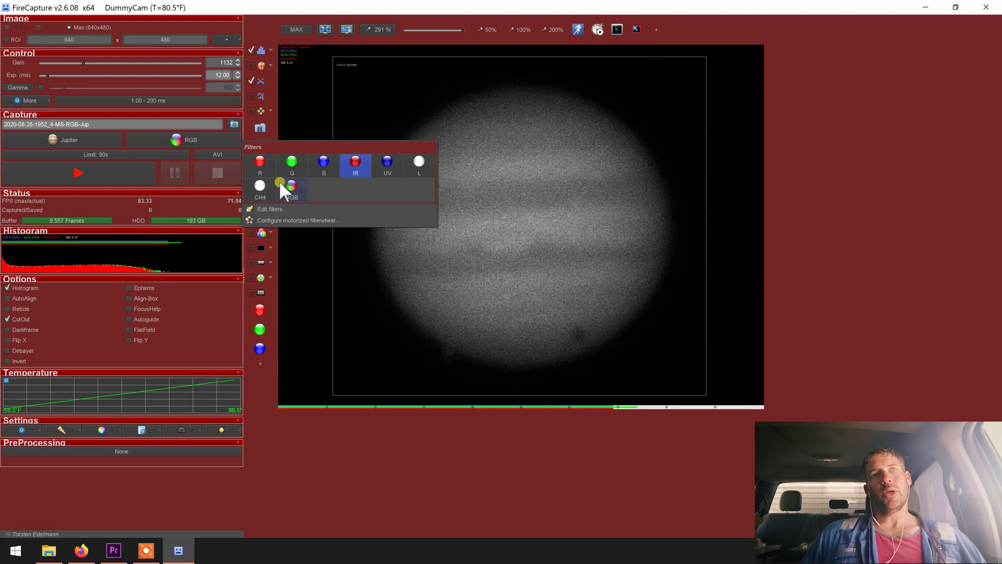
click(260, 161)
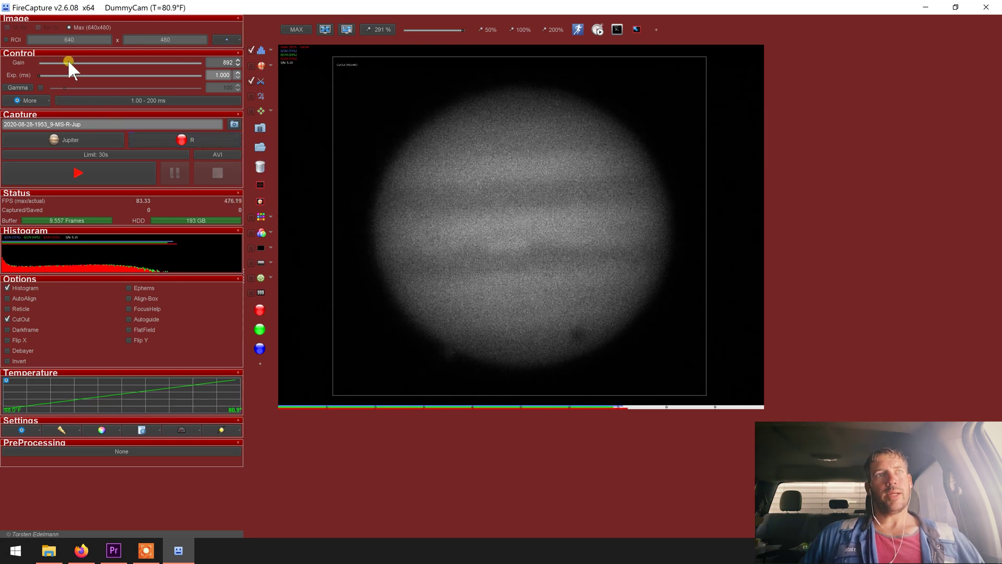
- Adjust the gain, then switch the filter preset through G to B (gain 805)
drag(67, 62, 46, 76)
click(202, 140)
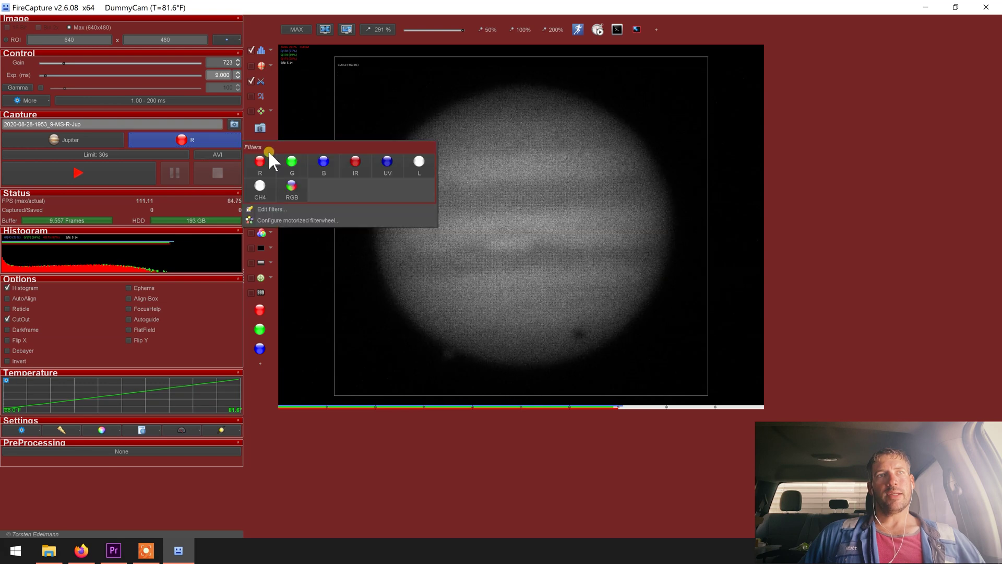
click(288, 163)
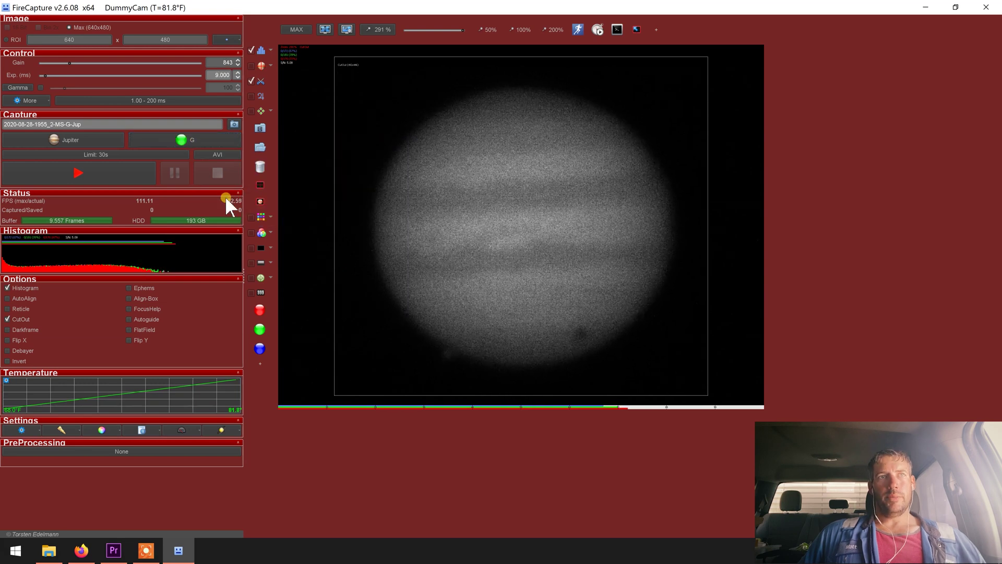
click(215, 140)
click(318, 163)
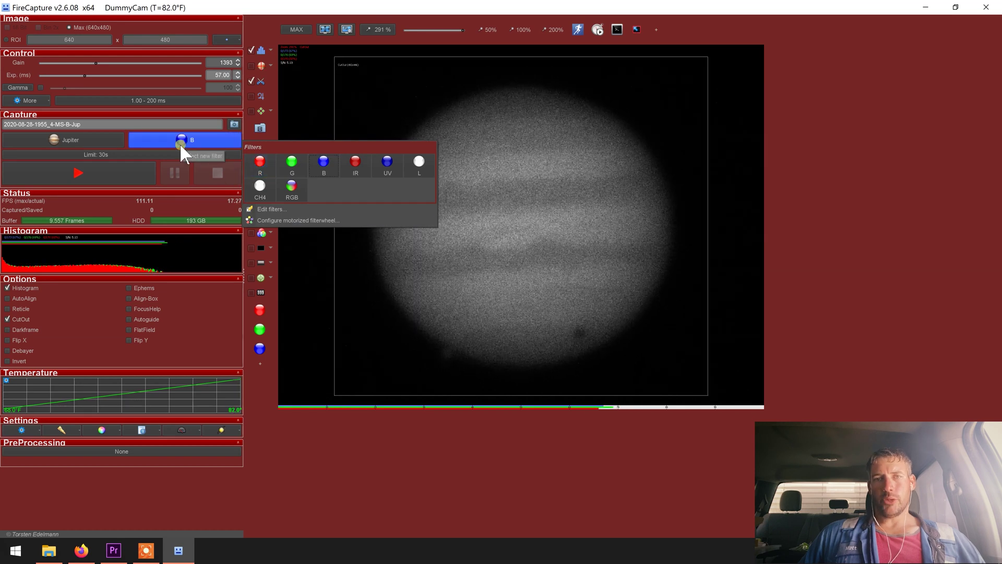
- Lower the B filter exposure to 17 ms for faster frames
drag(85, 75, 63, 73)
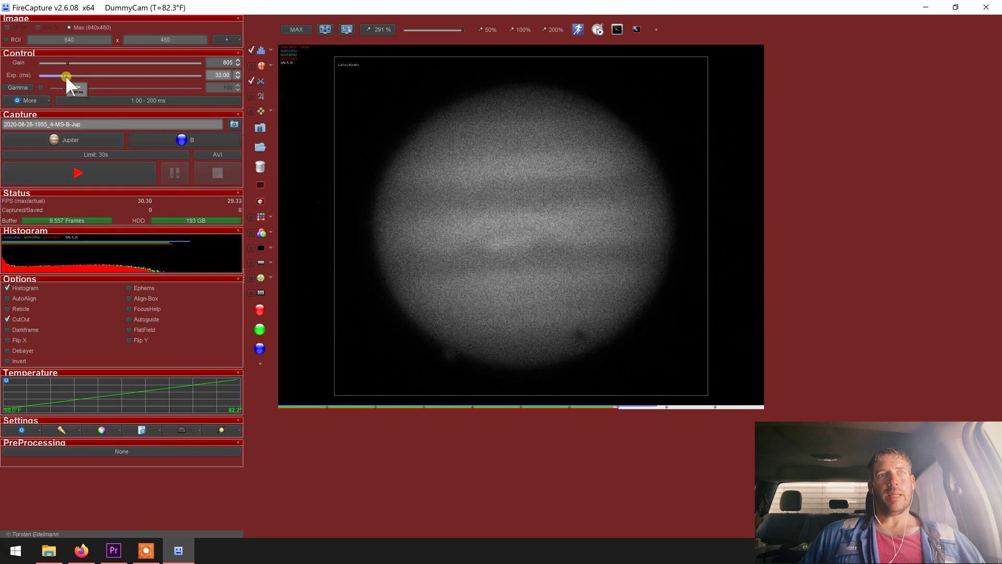
drag(67, 77, 55, 74)
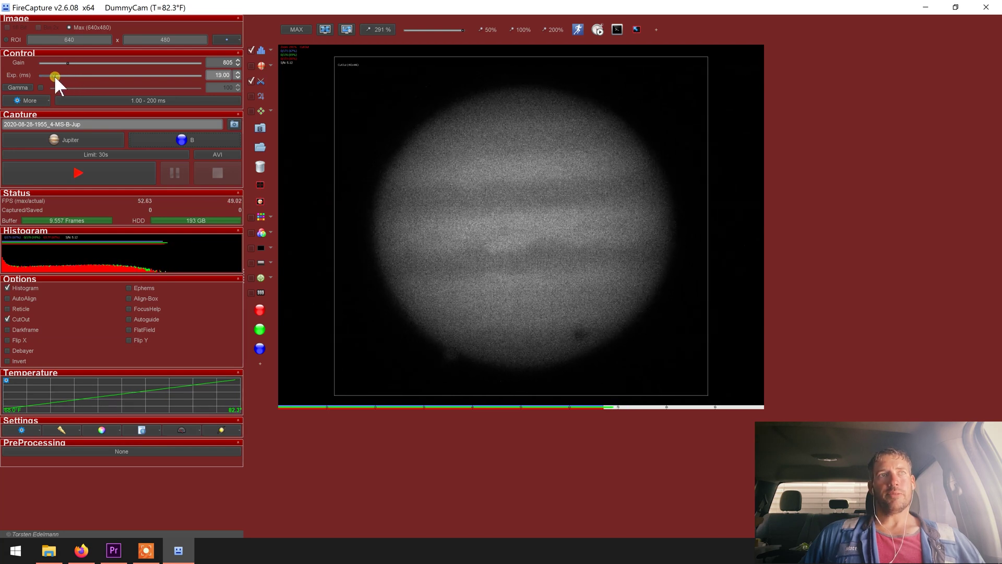
click(161, 143)
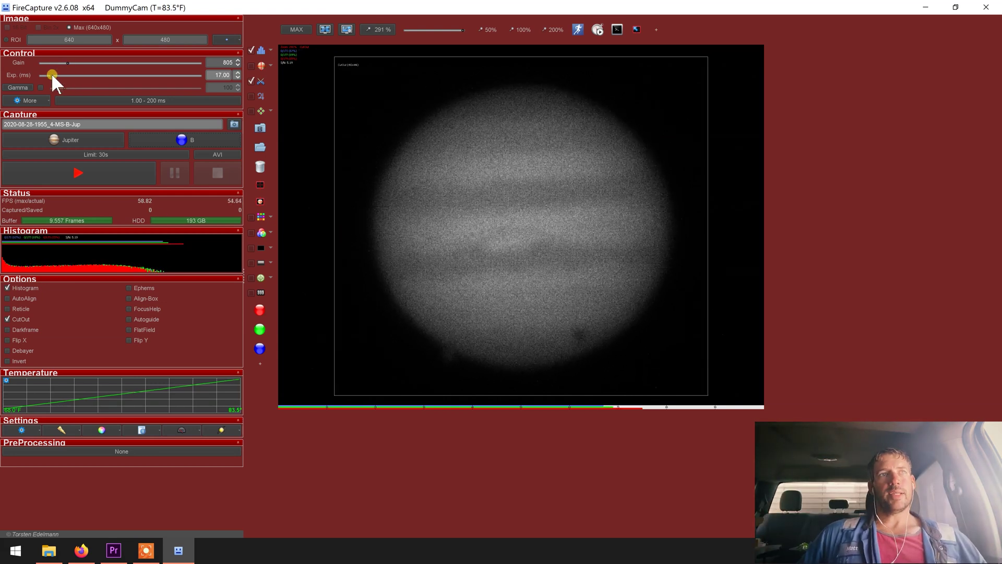
- Set the gain to 723 and exposure to 9 ms, and return to the R filter
drag(65, 61, 61, 61)
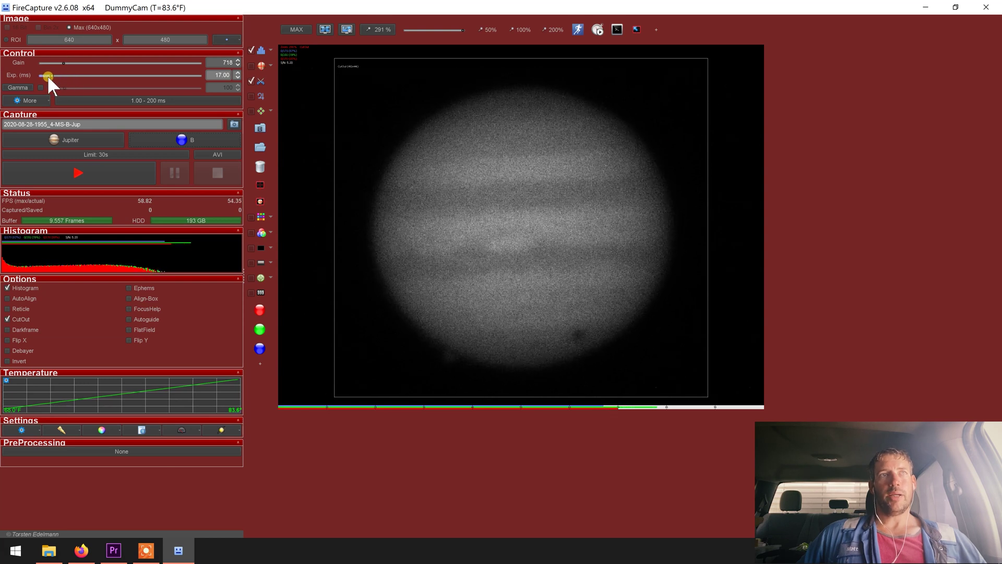
drag(47, 74, 46, 75)
click(95, 157)
click(119, 87)
click(183, 144)
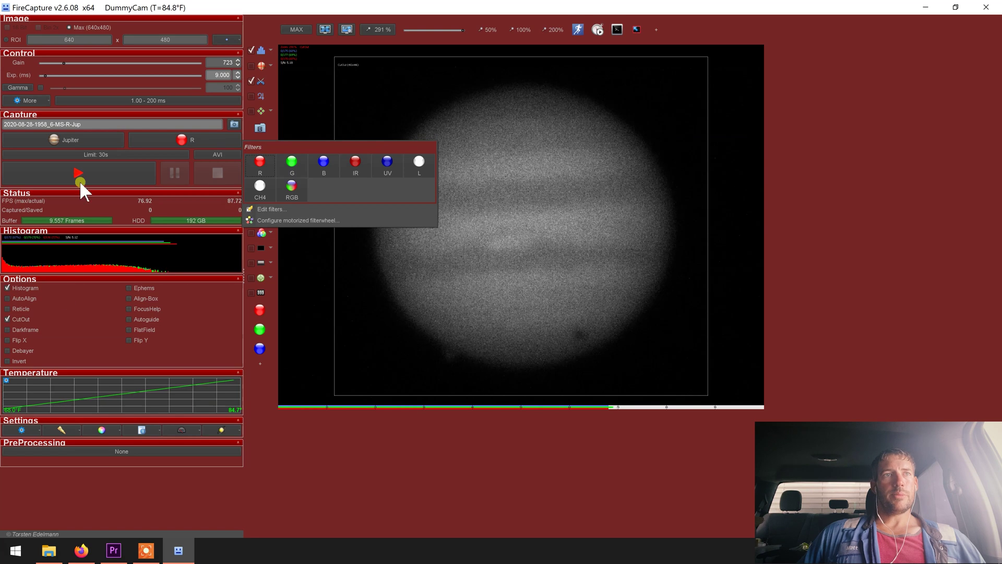
- Record a 30-second R-filter Jupiter video, capturing and saving 2815 frames
click(234, 126)
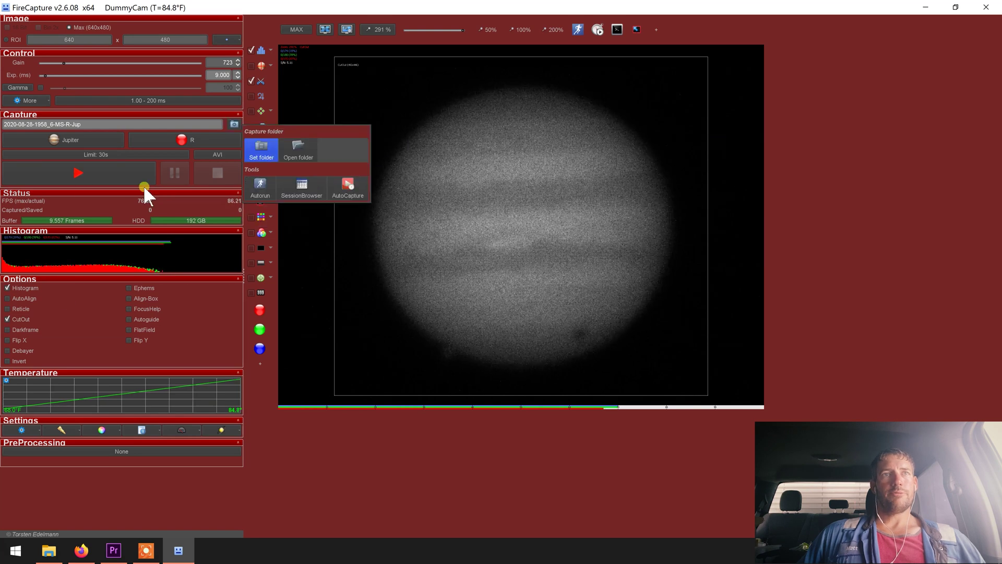
click(97, 170)
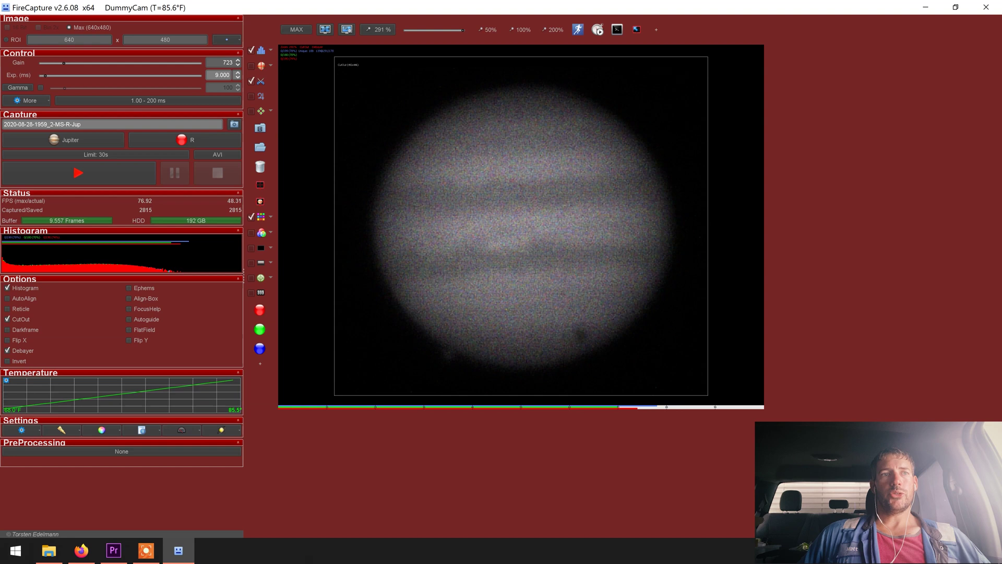
- Load the Mars profile and show the cut-out frame around Mars at 252x250
click(94, 140)
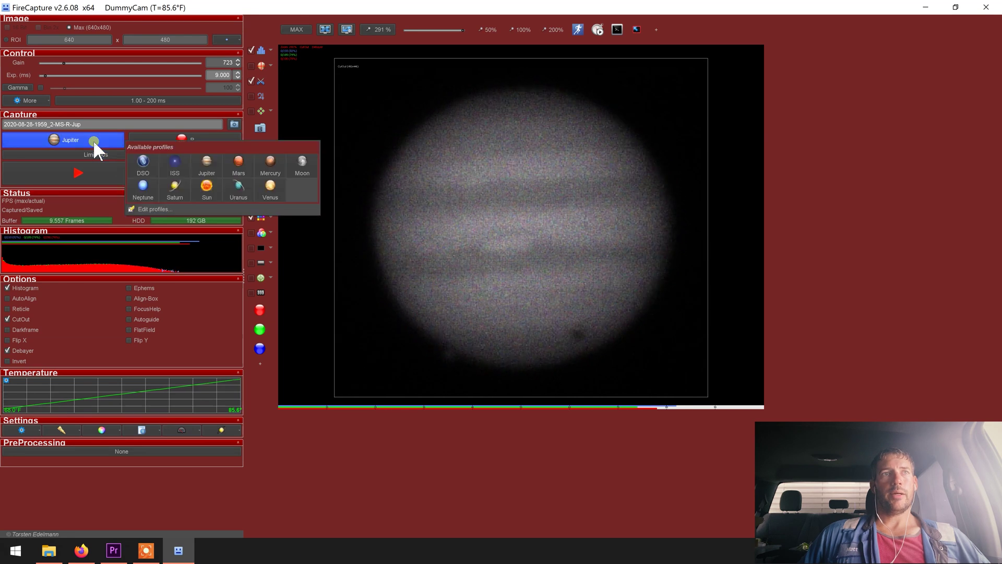
click(238, 162)
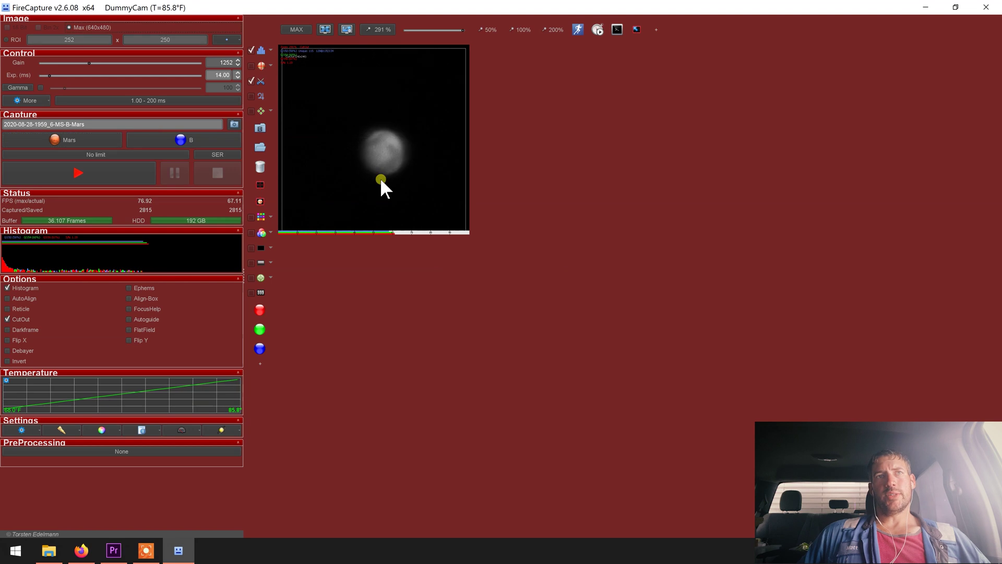
click(322, 205)
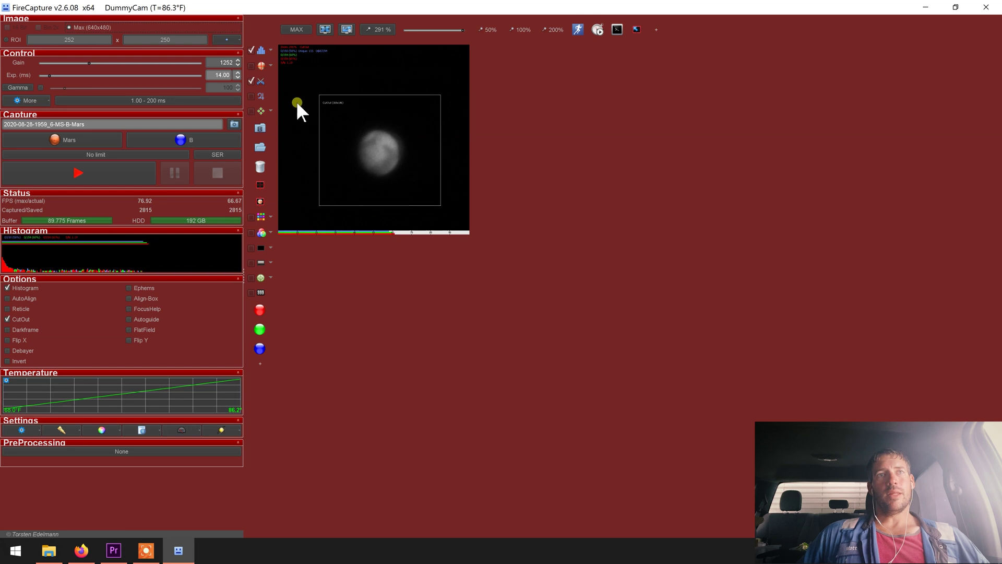
- Switch off CutOut and AutoAlign, leaving only Histogram enabled for the Mars preview
click(5, 301)
click(376, 176)
click(360, 139)
click(6, 320)
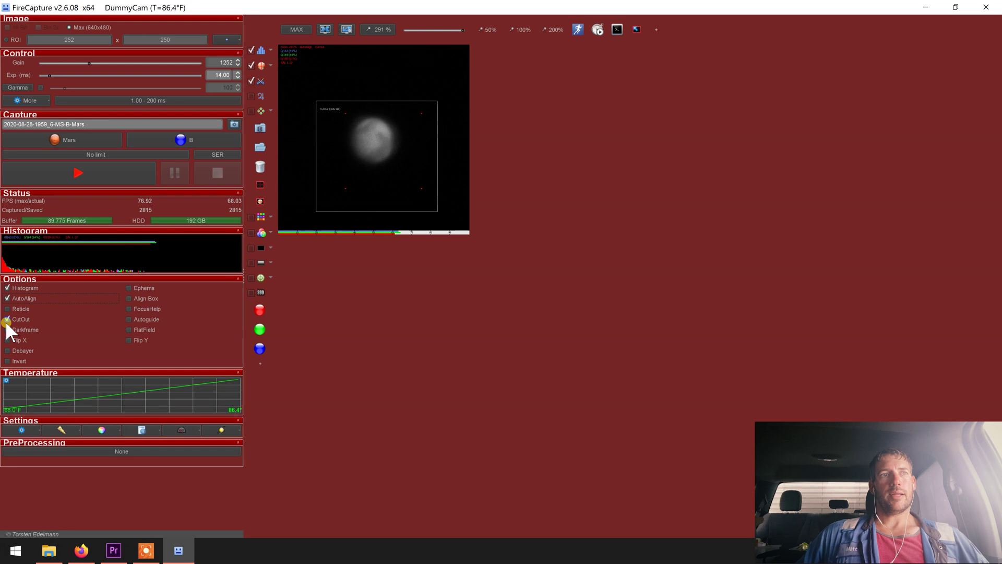
click(351, 302)
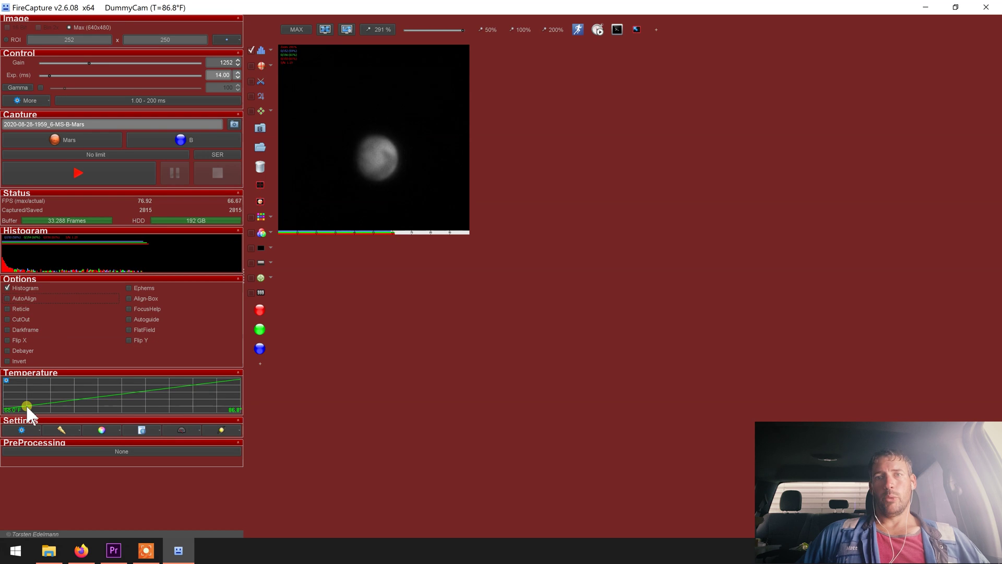
- Turn off AutoAlign, mirror the preview horizontally, and load the Saturn profile
click(11, 298)
click(9, 340)
click(180, 140)
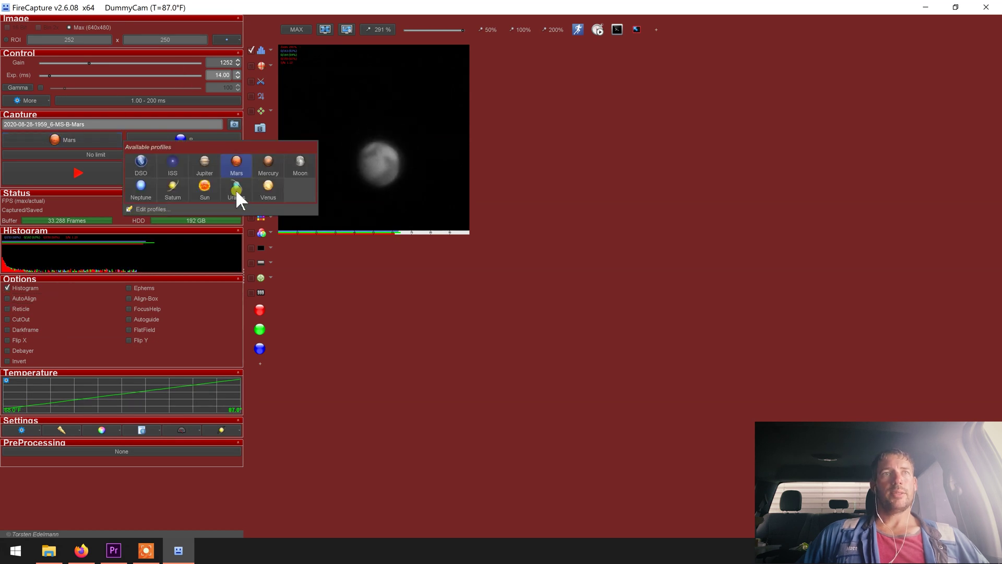
click(176, 198)
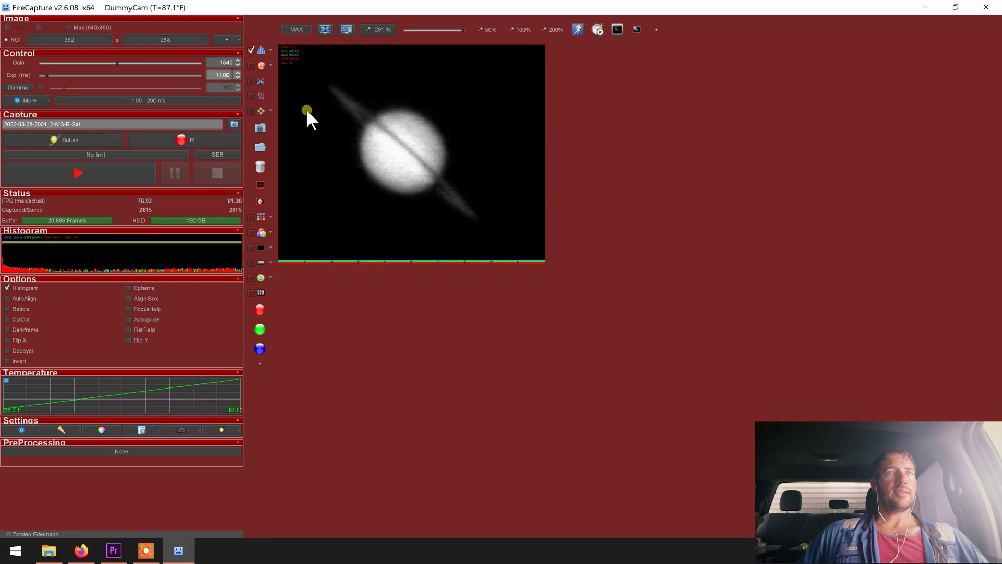